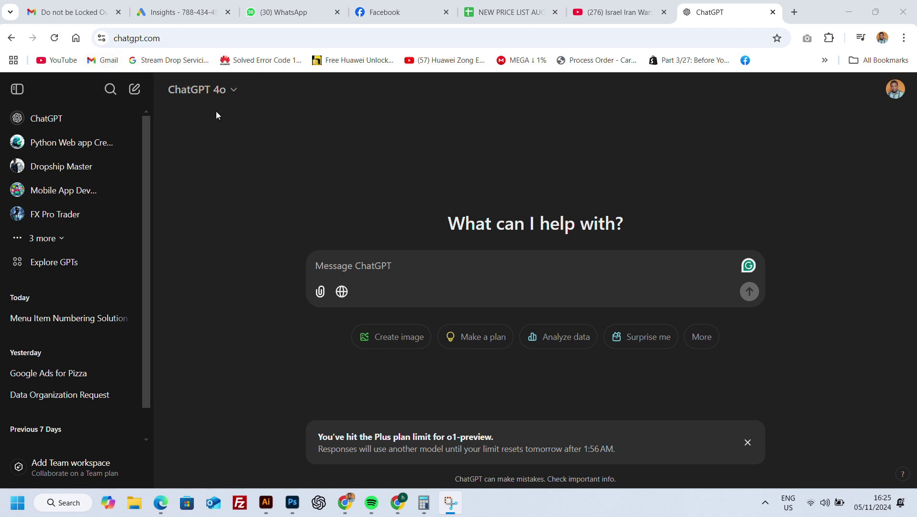
Check the o1-preview entry in the ChatGPT model list and look at the current date in the system calendar
left_click(223, 96)
mouse_move(194, 219)
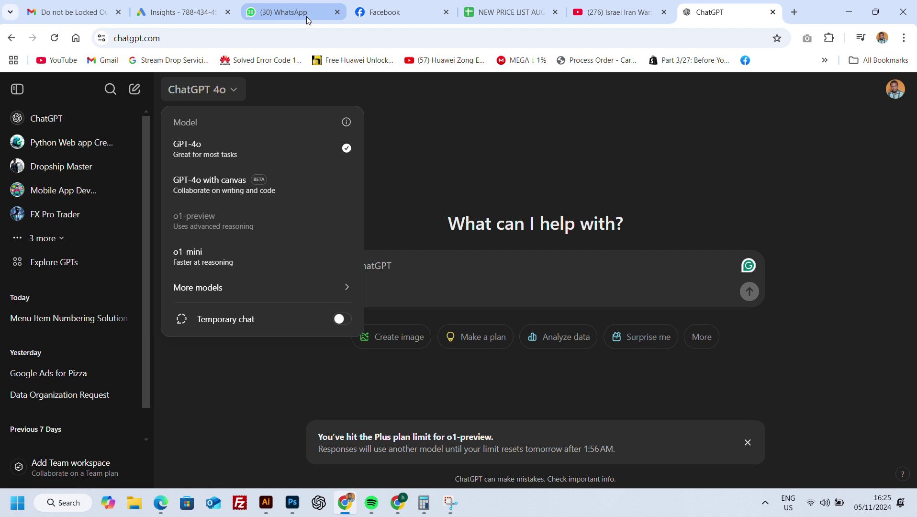
mouse_move(305, 17)
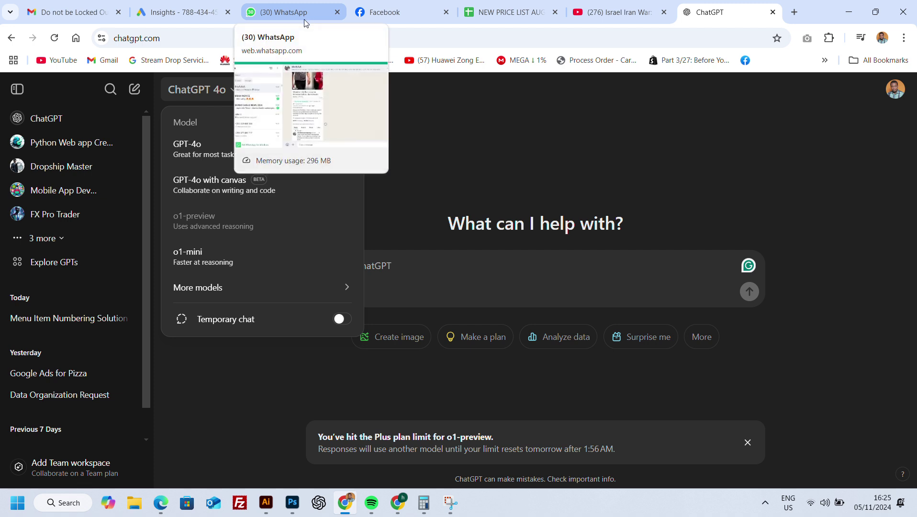
left_click(257, 384)
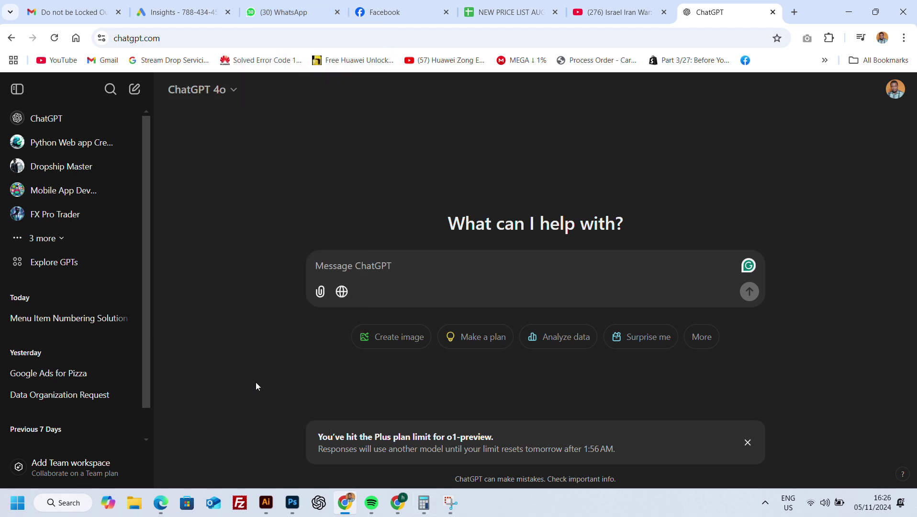
left_click(872, 502)
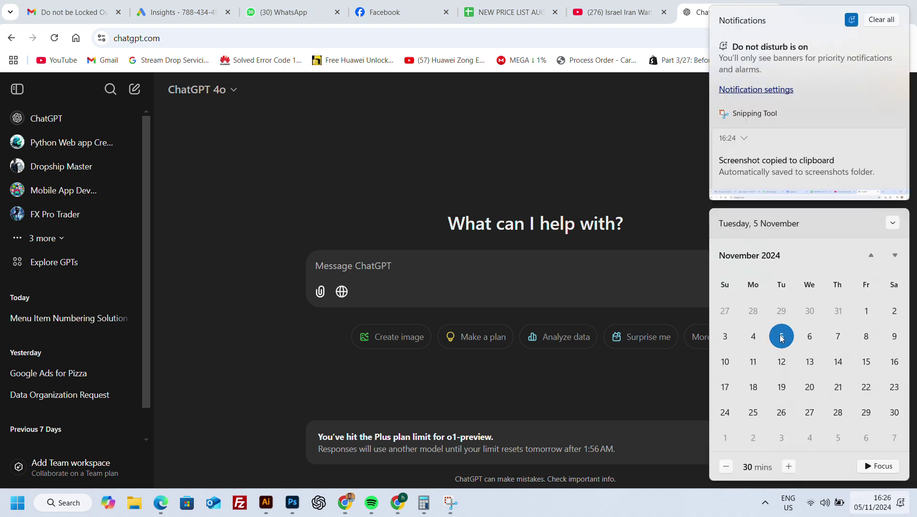
left_click(662, 166)
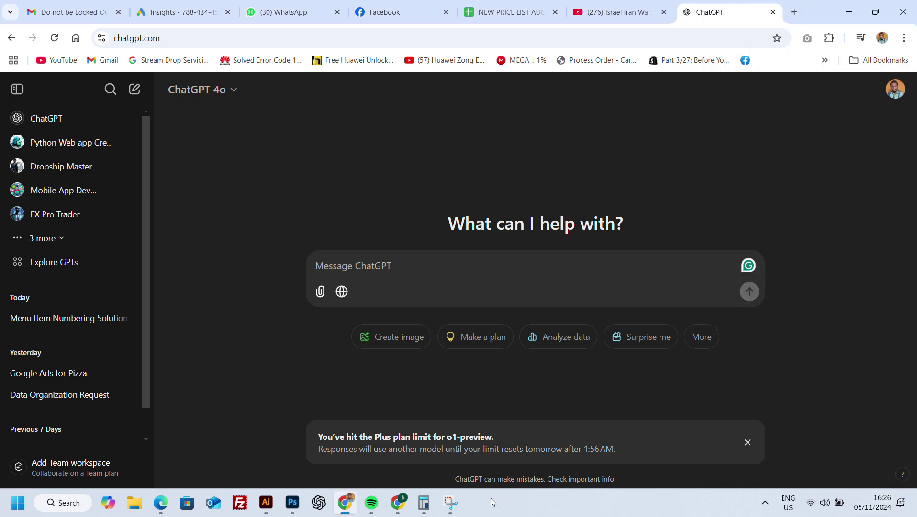
Switch to the Windows date and time settings and turn off setting the time automatically
left_click(824, 502)
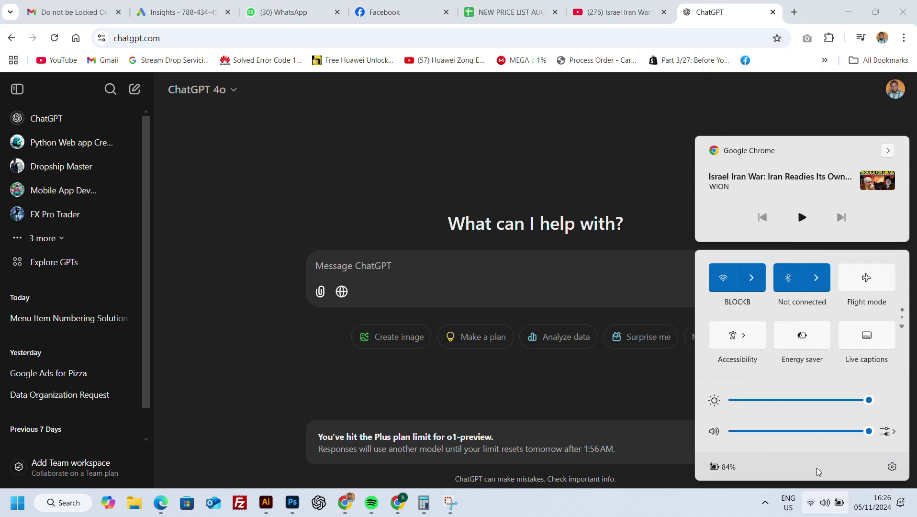
left_click(891, 466)
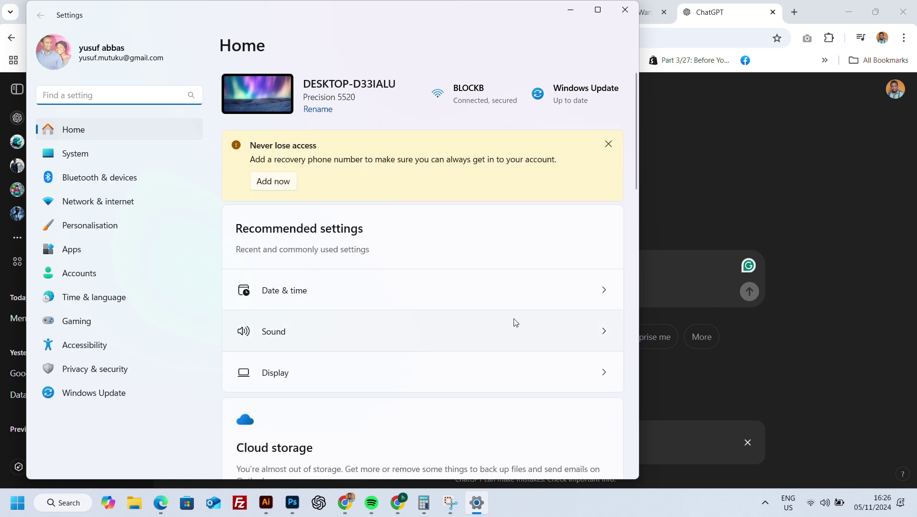
left_click(309, 293)
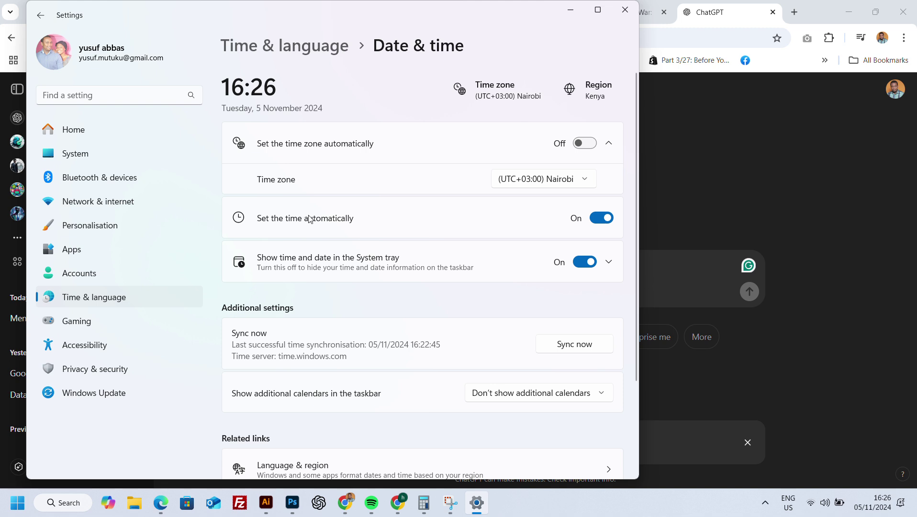
left_click(600, 220)
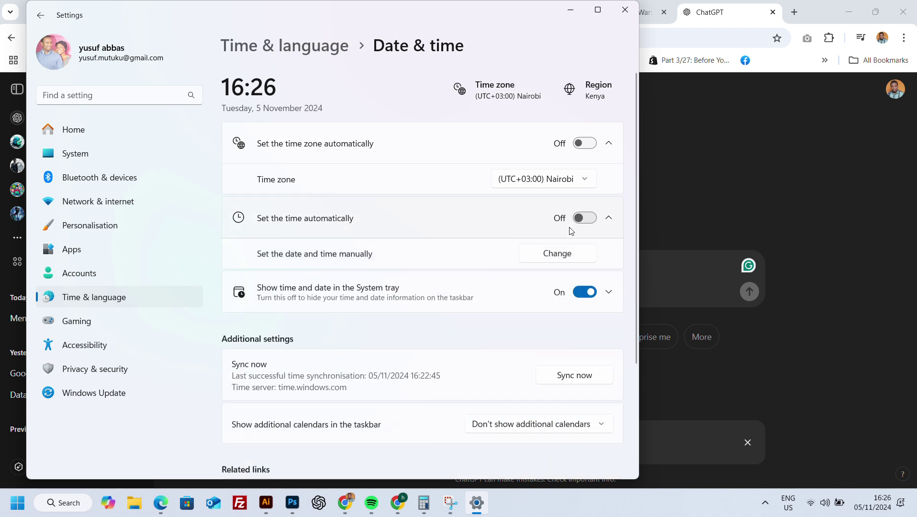
left_click(558, 255)
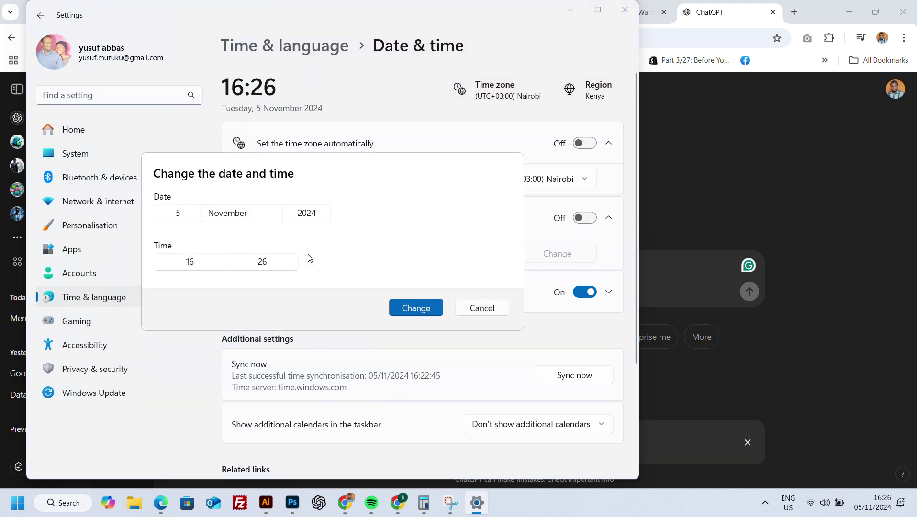
left_click(176, 213)
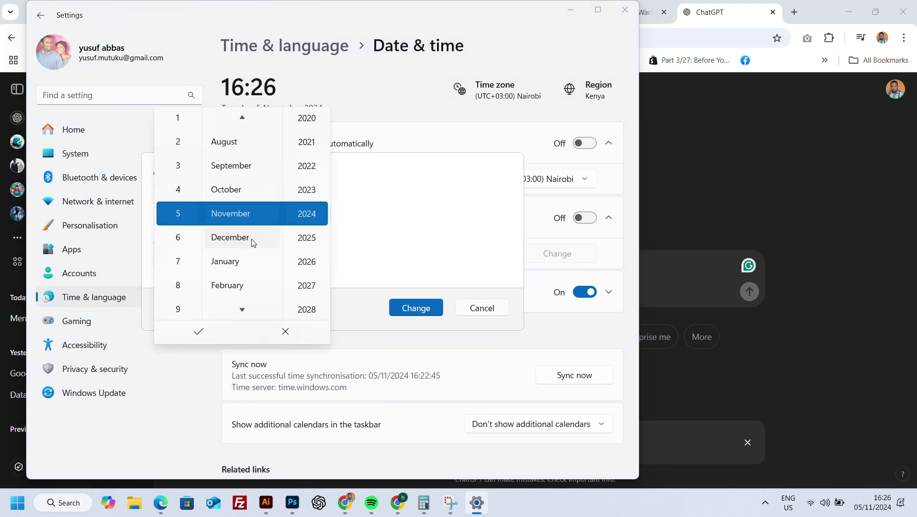
left_click(221, 239)
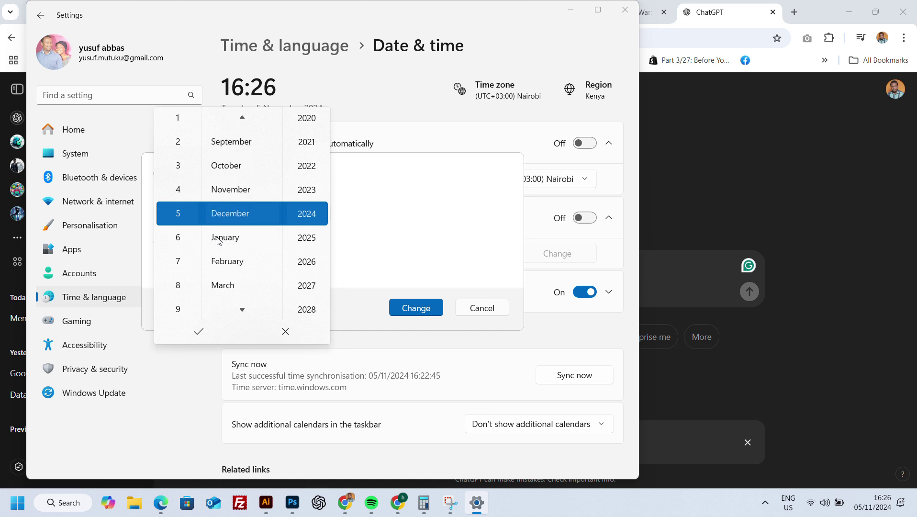
left_click(232, 190)
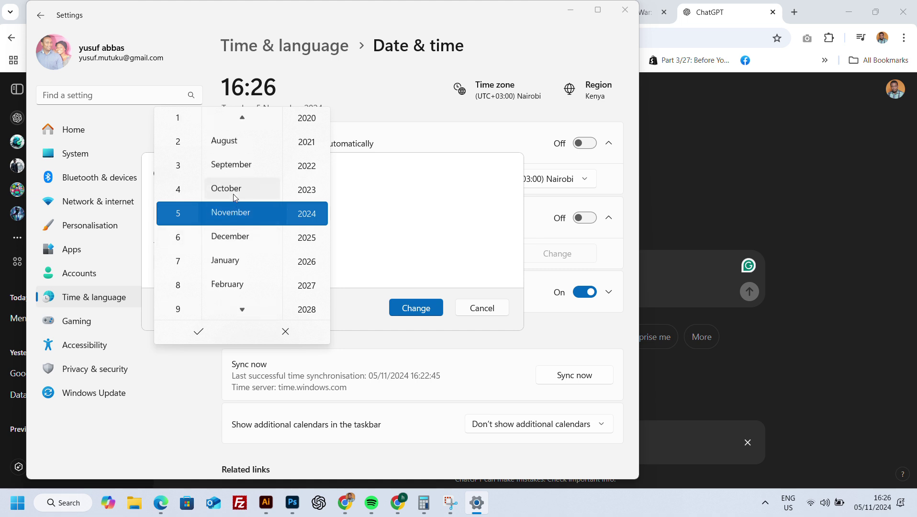
left_click(177, 239)
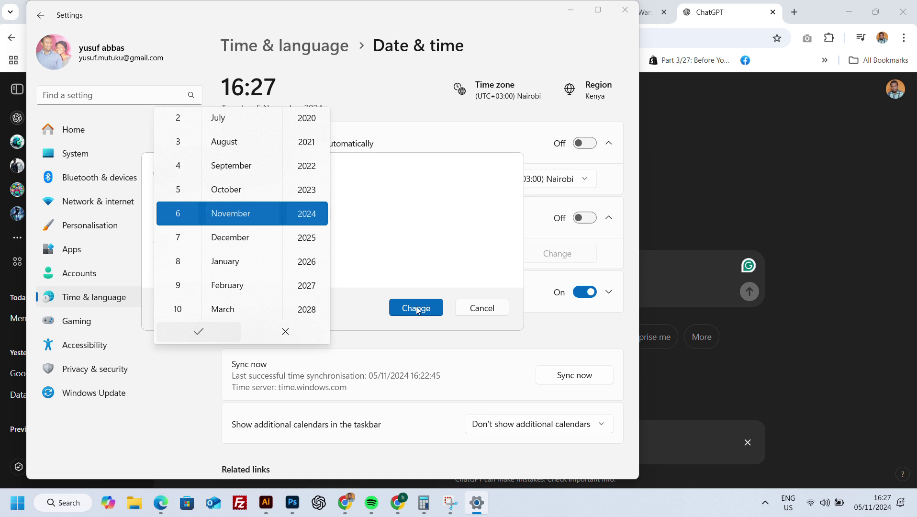
left_click(711, 193)
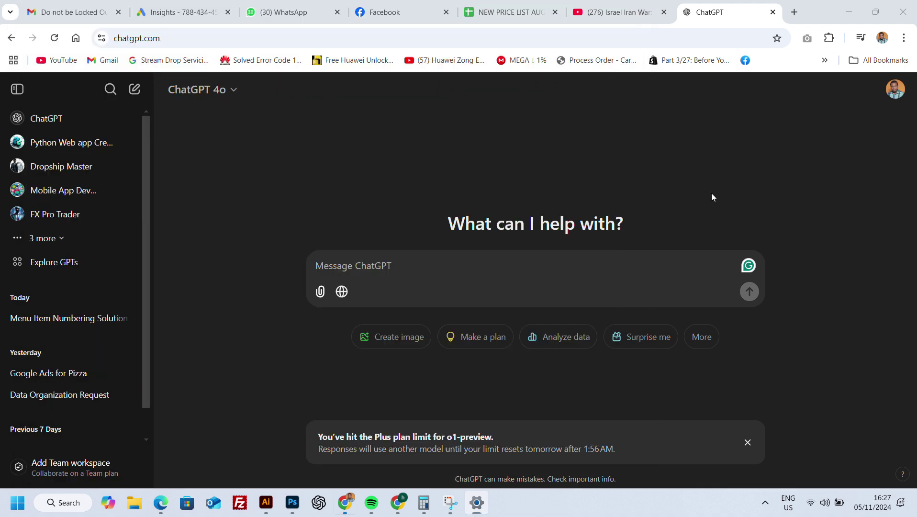
Return to the Windows date and time settings and manually set the system date to 6 November 2024
left_click(476, 502)
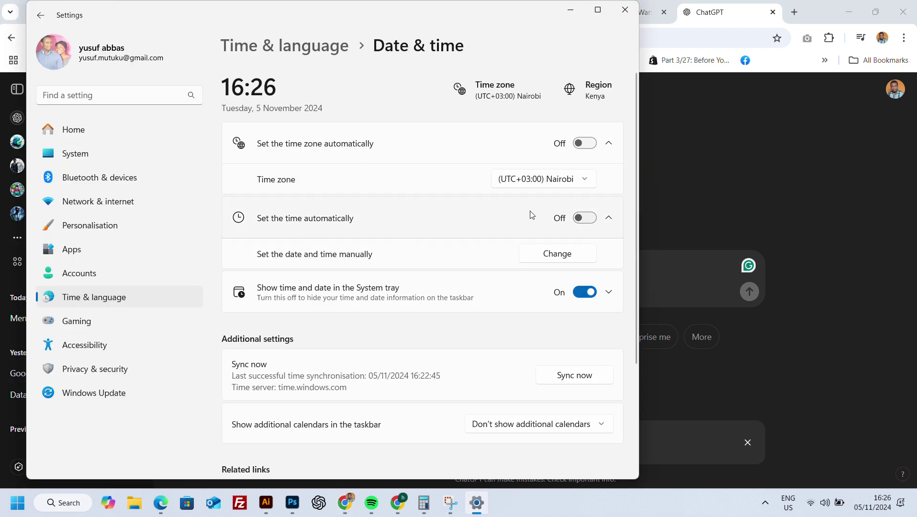
left_click(565, 253)
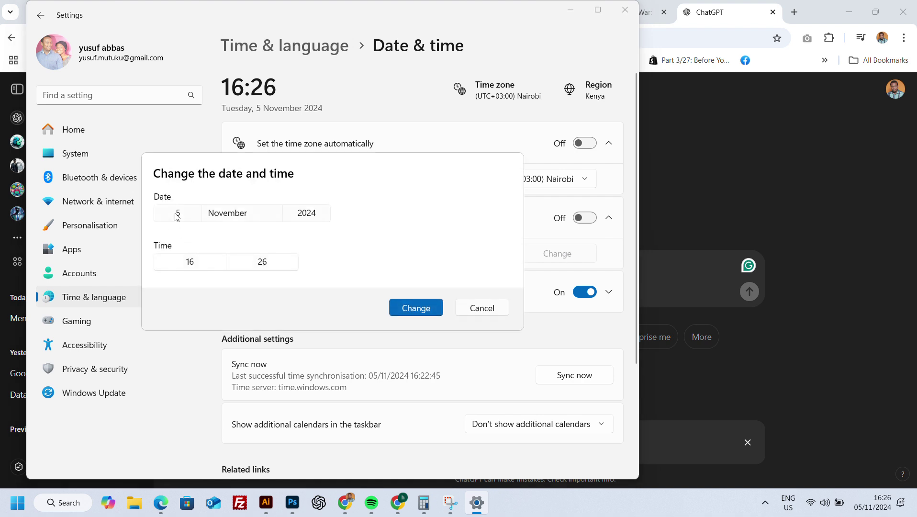
left_click(177, 216)
left_click(175, 238)
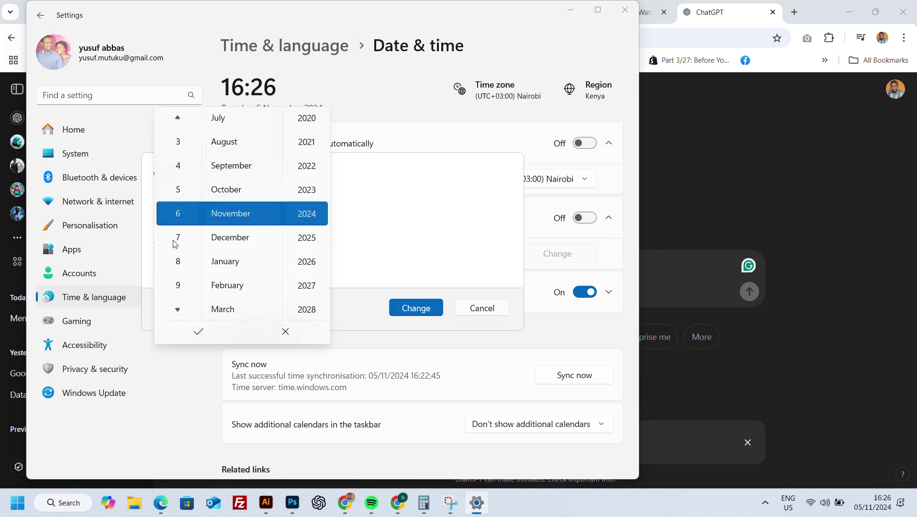
left_click(198, 335)
left_click(417, 312)
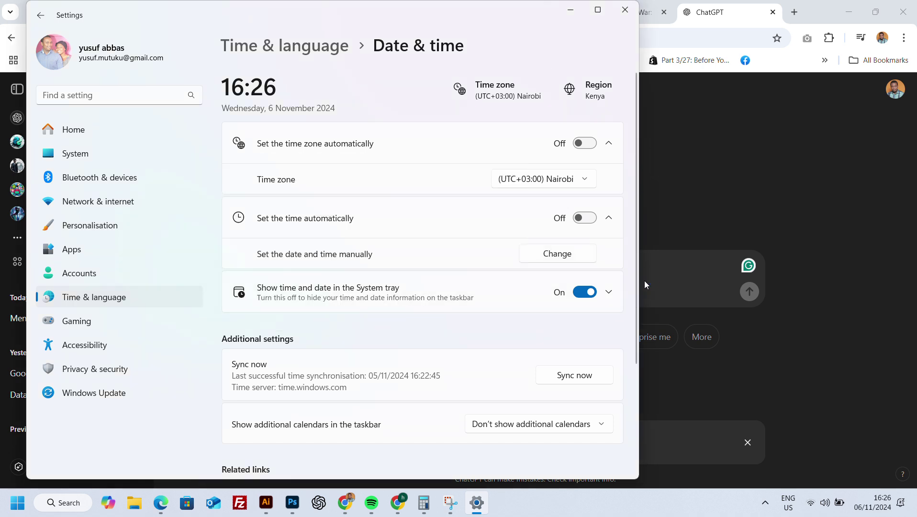
Go back to ChatGPT and check whether o1-preview can be selected, both before and after reloading the page
left_click(737, 199)
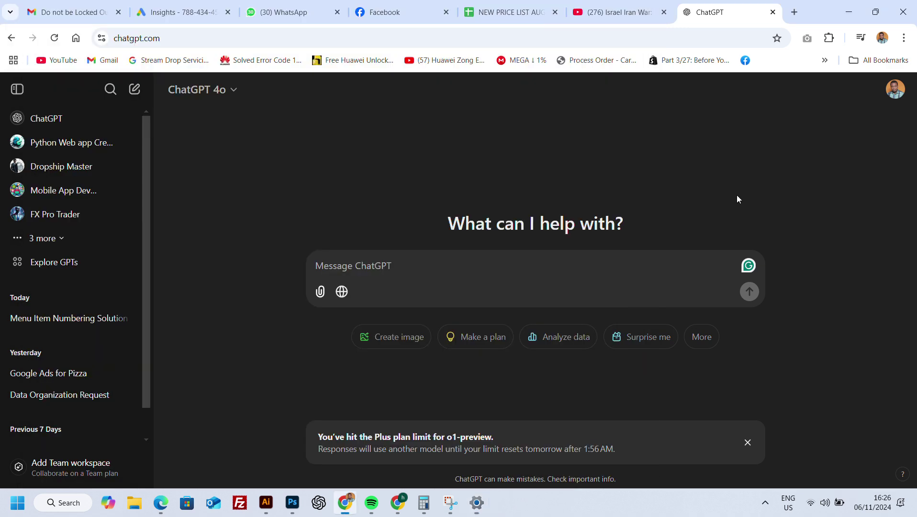
left_click(225, 89)
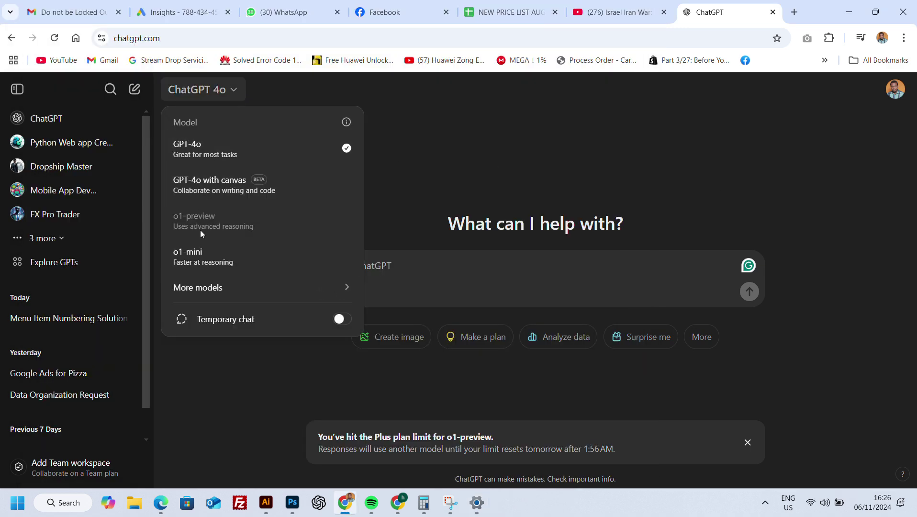
mouse_move(208, 228)
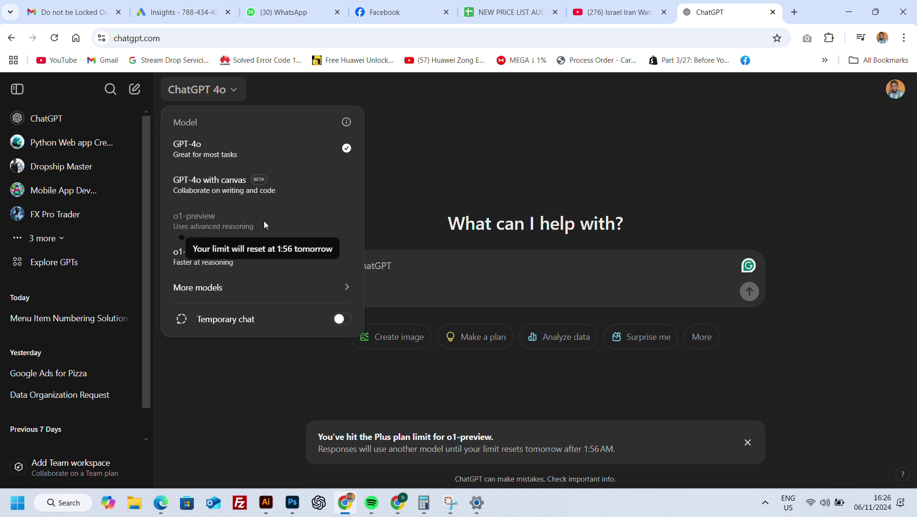
key("F5")
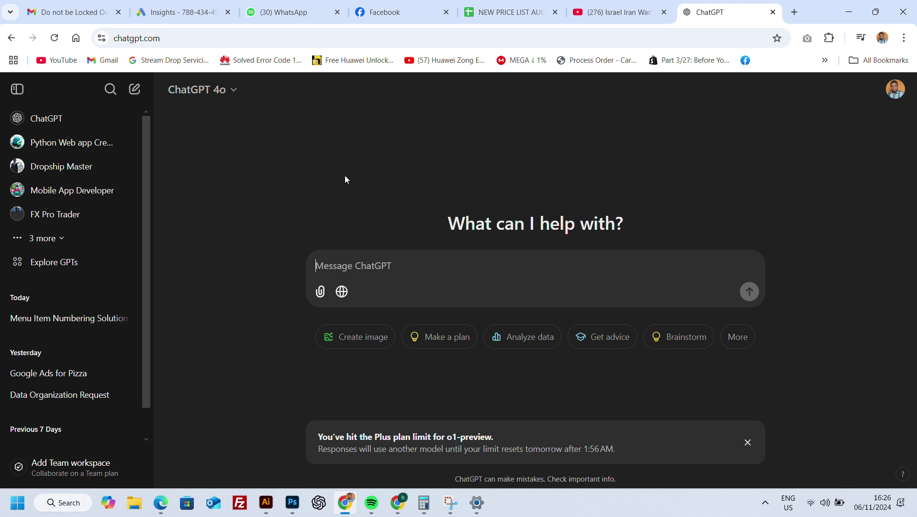
left_click(228, 90)
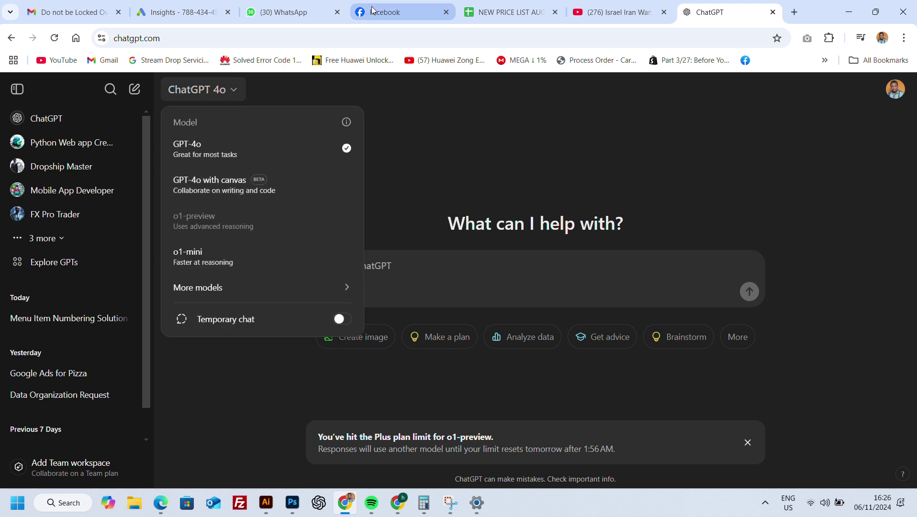
left_click(514, 15)
left_click(543, 146)
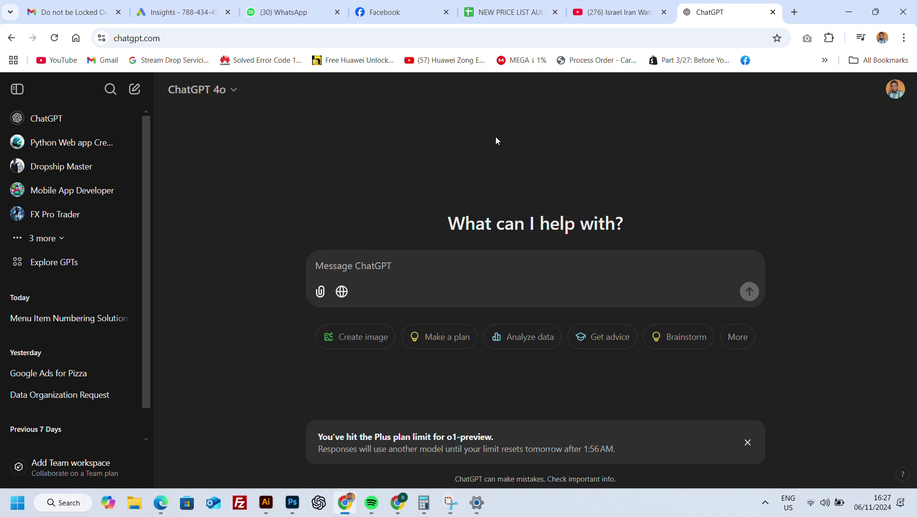
Close the ChatGPT tab and load chat.openai.com in the tab holding the August 2024 price list
left_click(773, 13)
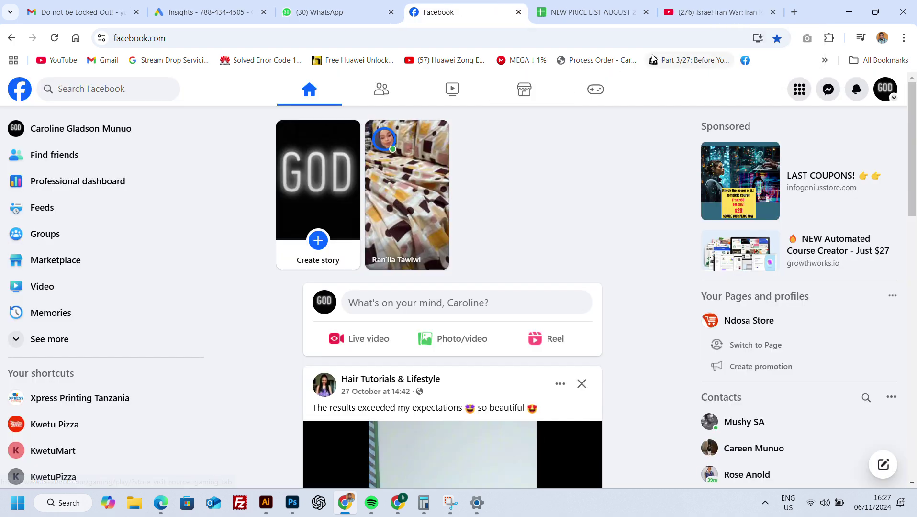
left_click(591, 12)
left_click(277, 38)
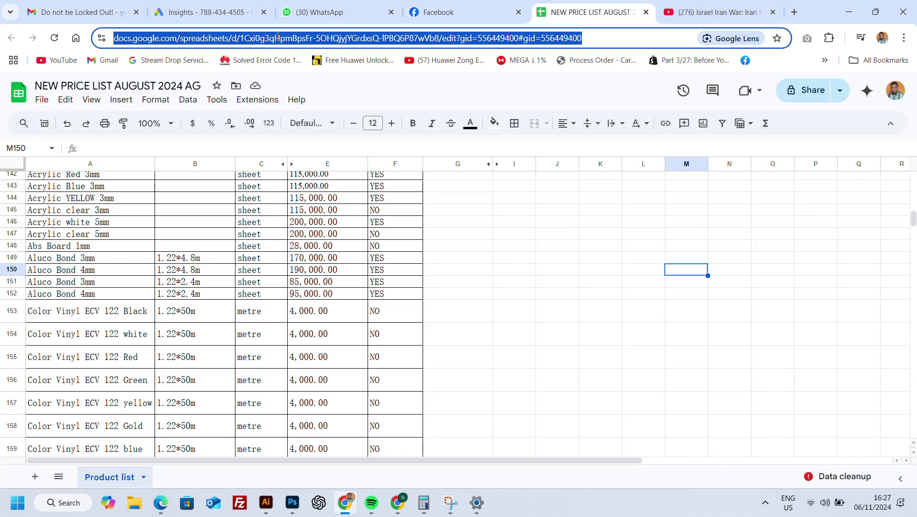
type("chat.openai.com")
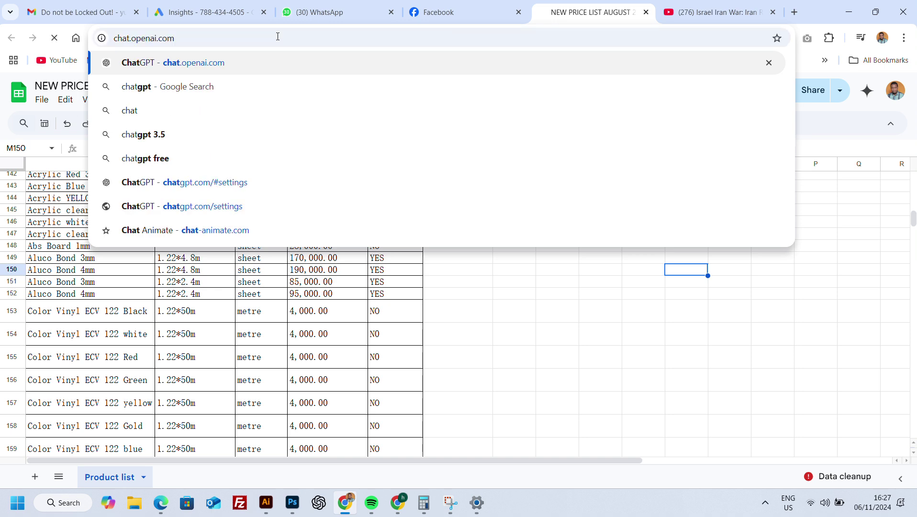
key("Return")
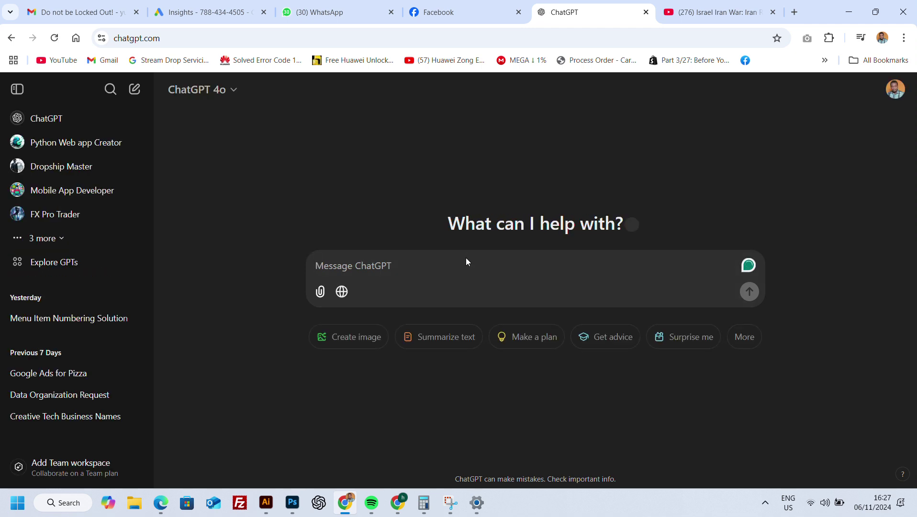
Select o1-preview as the chat model and confirm the choice in the model list
left_click(231, 94)
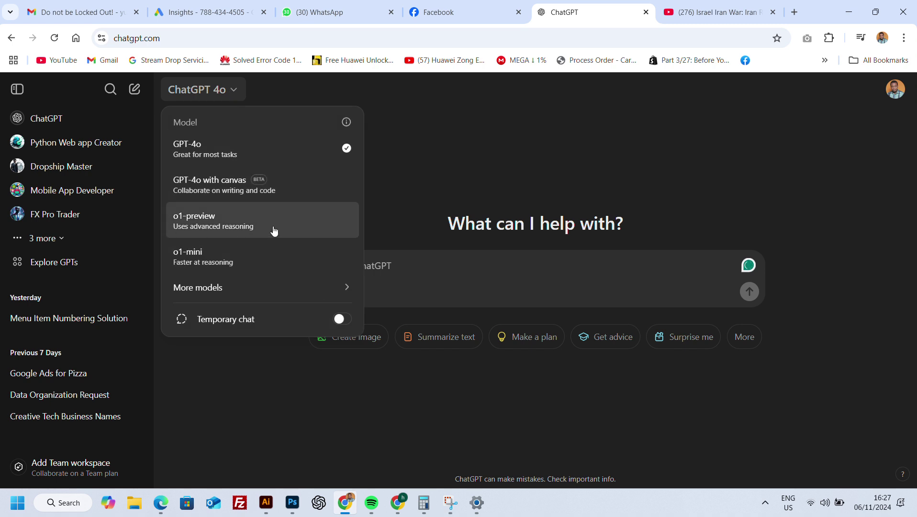
left_click(226, 227)
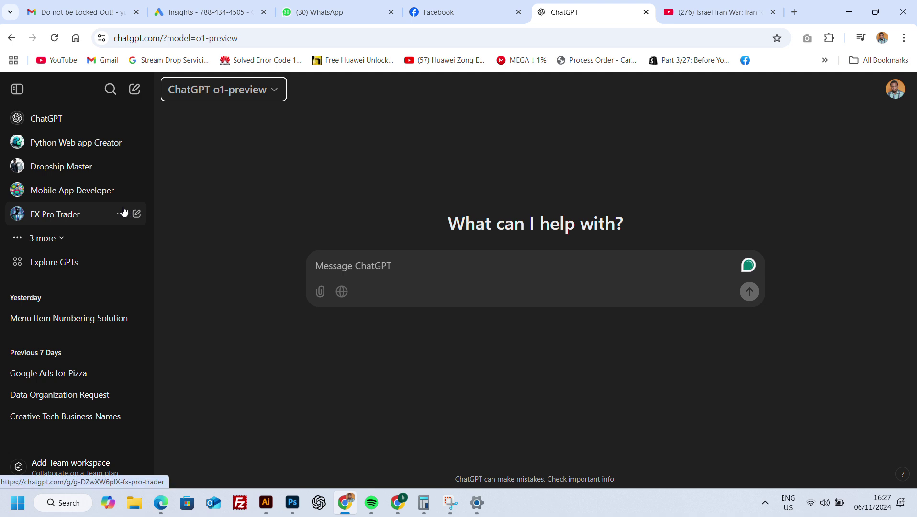
left_click(344, 266)
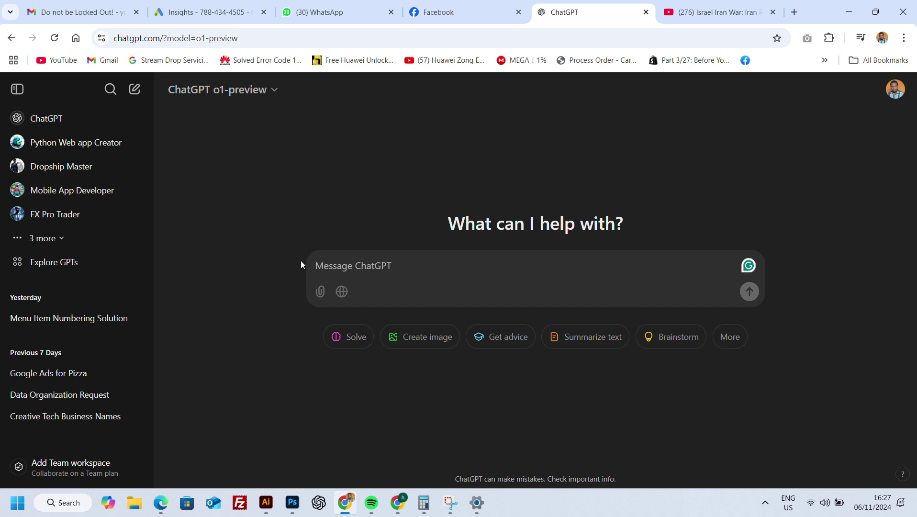
left_click(274, 91)
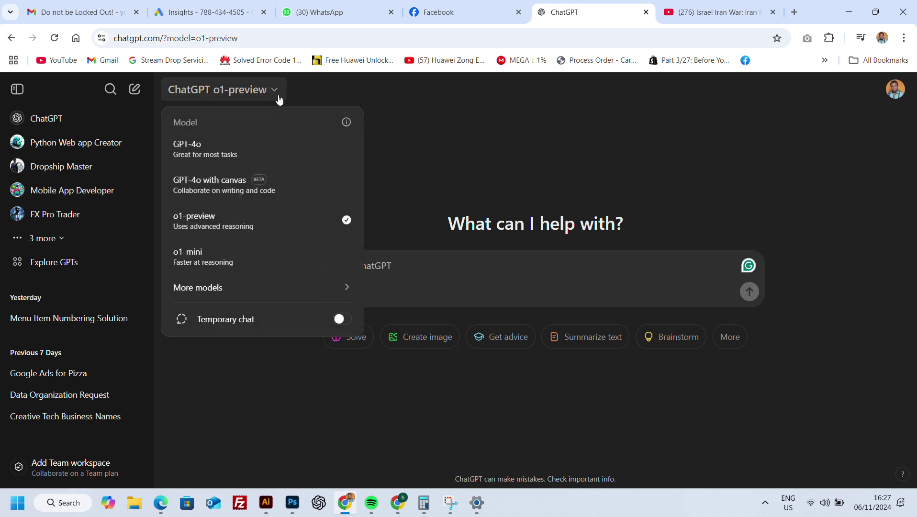
left_click(239, 230)
Test the other models by switching to o1-mini, o1-preview, GPT-4o with canvas and GPT-4o in turn
left_click(247, 90)
left_click(203, 252)
left_click(225, 90)
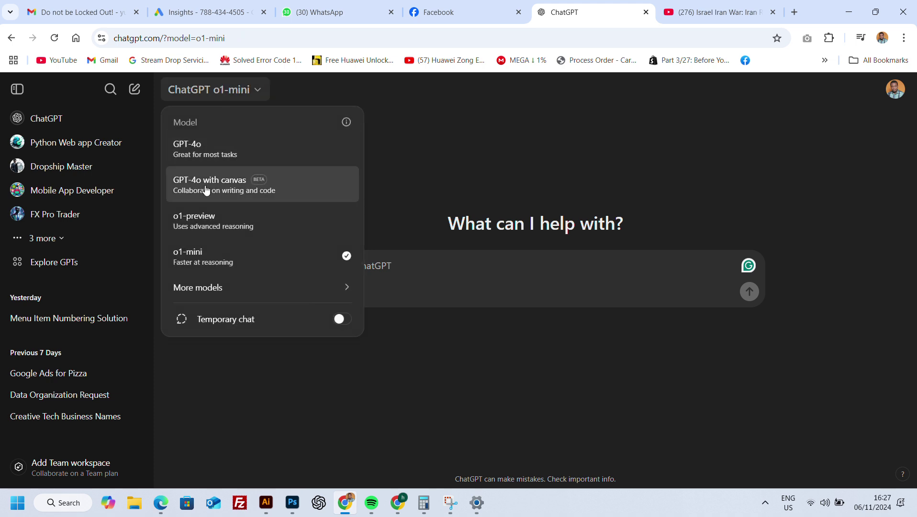
left_click(203, 223)
left_click(248, 93)
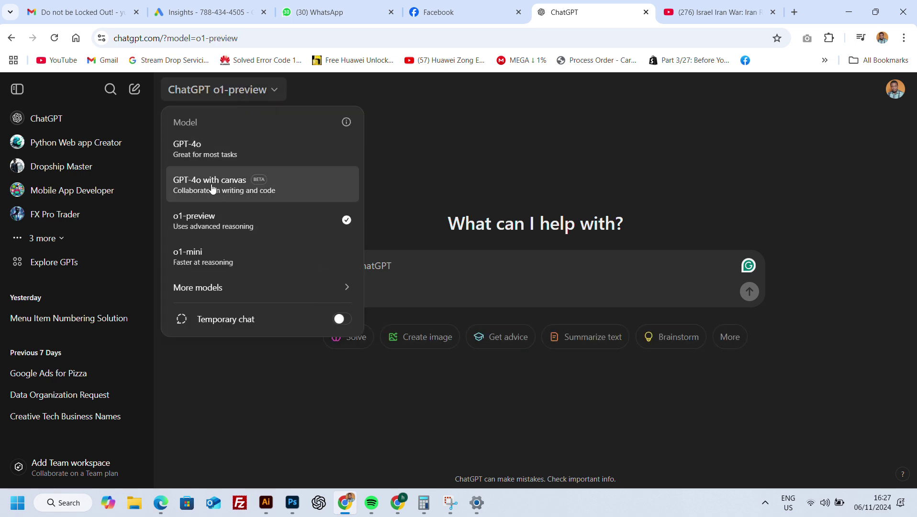
left_click(210, 186)
left_click(262, 92)
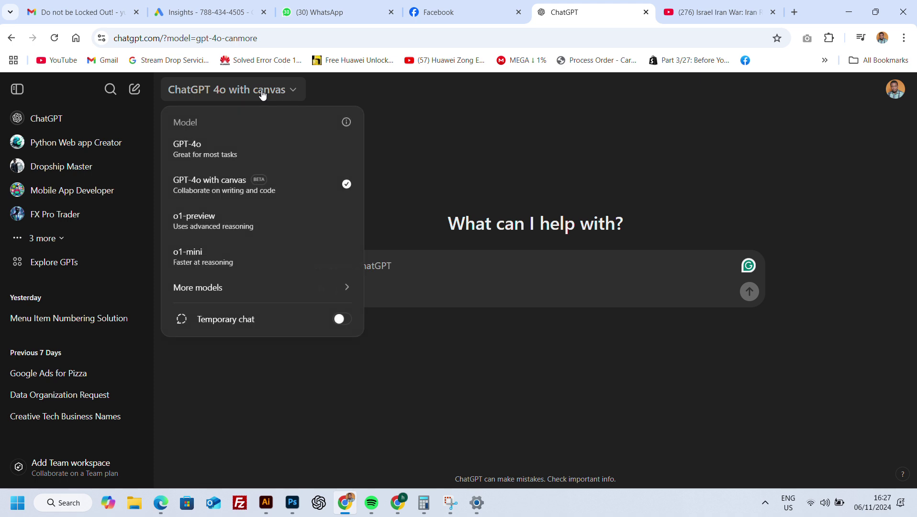
left_click(203, 148)
Switch the chat model back to o1-preview and start writing a message beginning with "g"
left_click(233, 91)
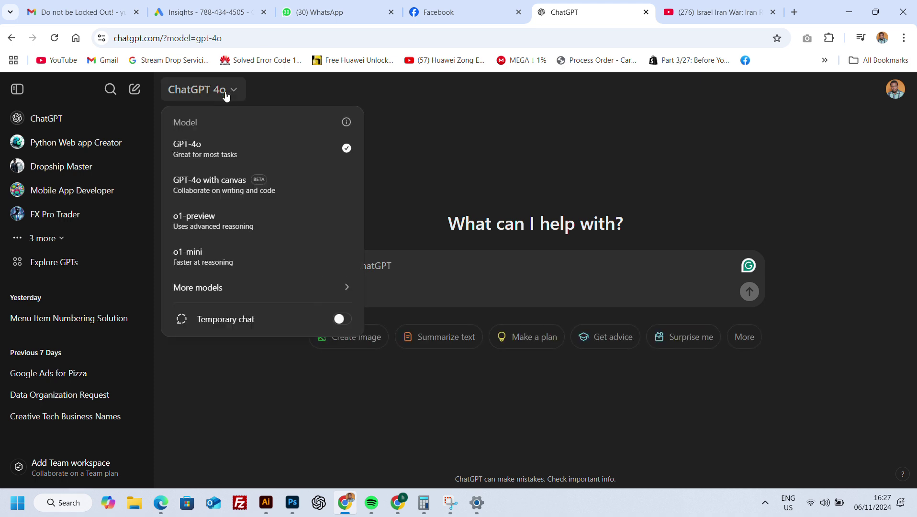
left_click(201, 218)
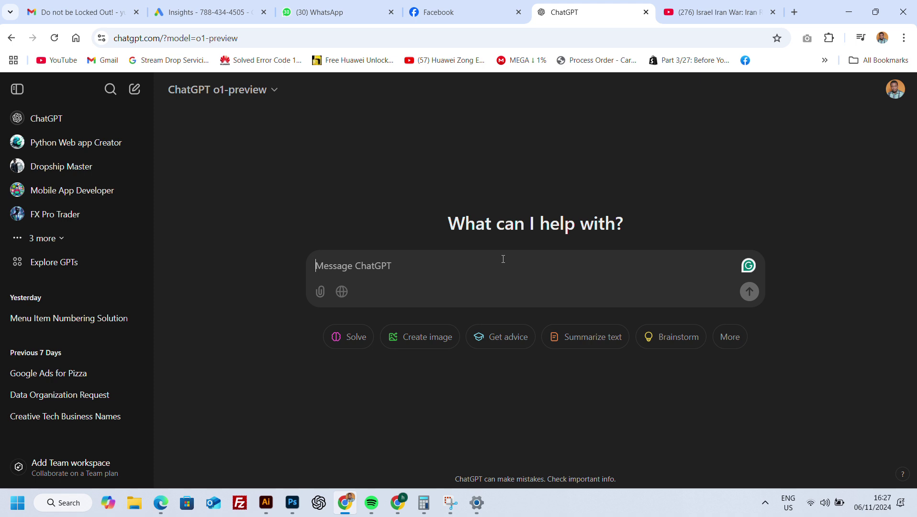
type("g")
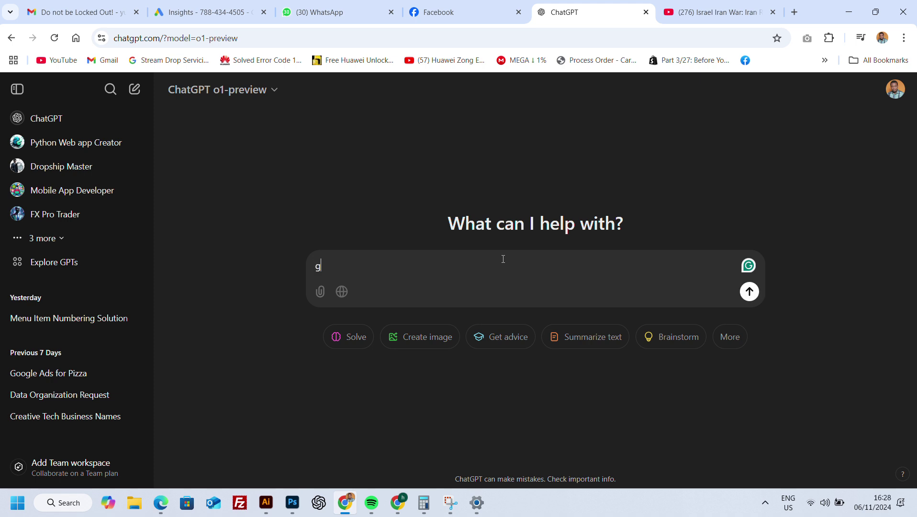